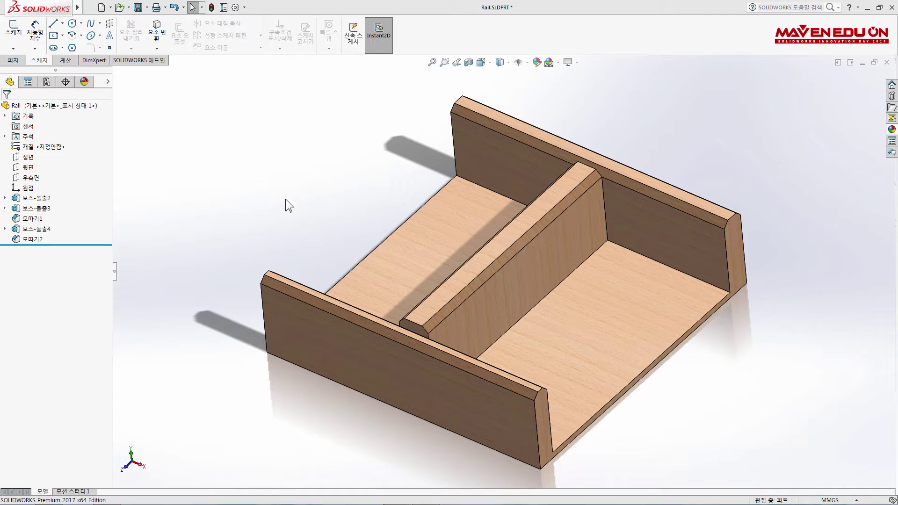
- Open Asset Publisher from the Tools menu for the Rail part
{"action": "mouse_move", "coordinate": [286, 198]}
{"action": "middle_mouse_down"}
{"action": "mouse_move", "coordinate": [330, 224]}
{"action": "mouse_move", "coordinate": [271, 294]}
{"action": "middle_mouse_up"}
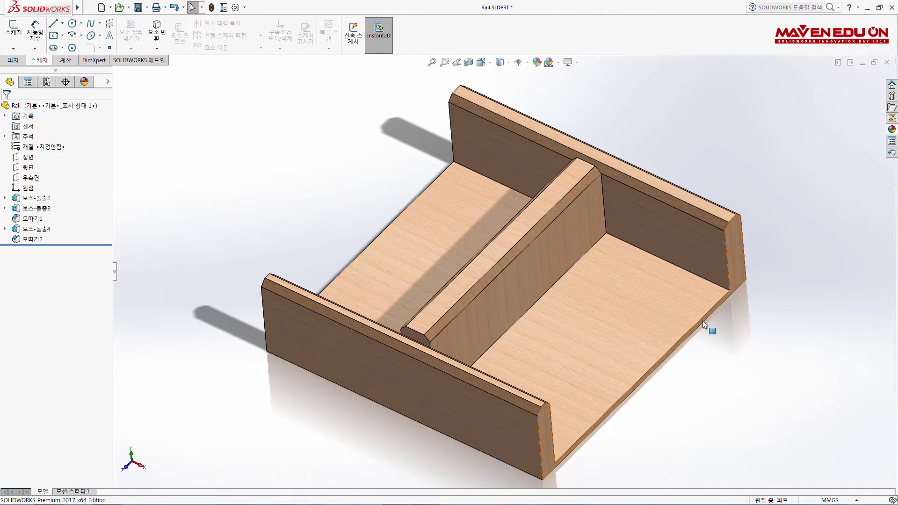
{"action": "scroll", "coordinate": [533, 302], "scroll_direction": "up", "scroll_amount": 2}
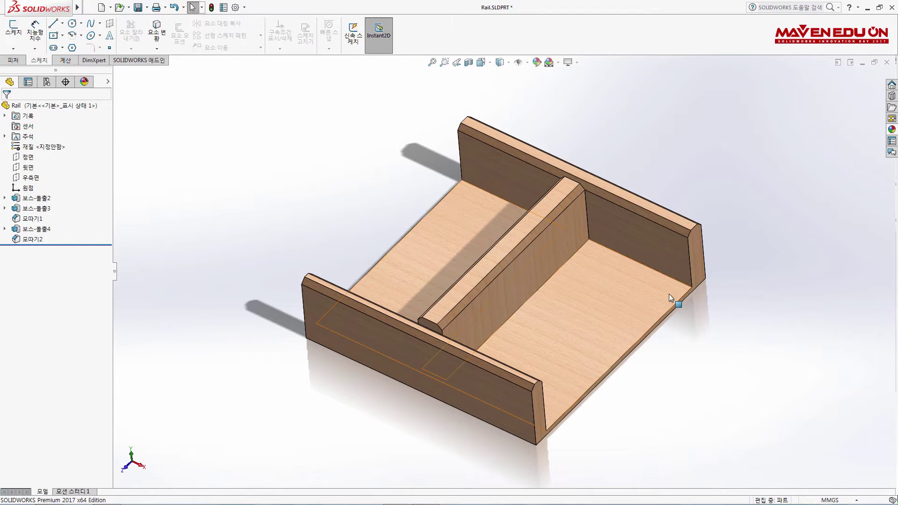
{"action": "key", "text": "Left"}
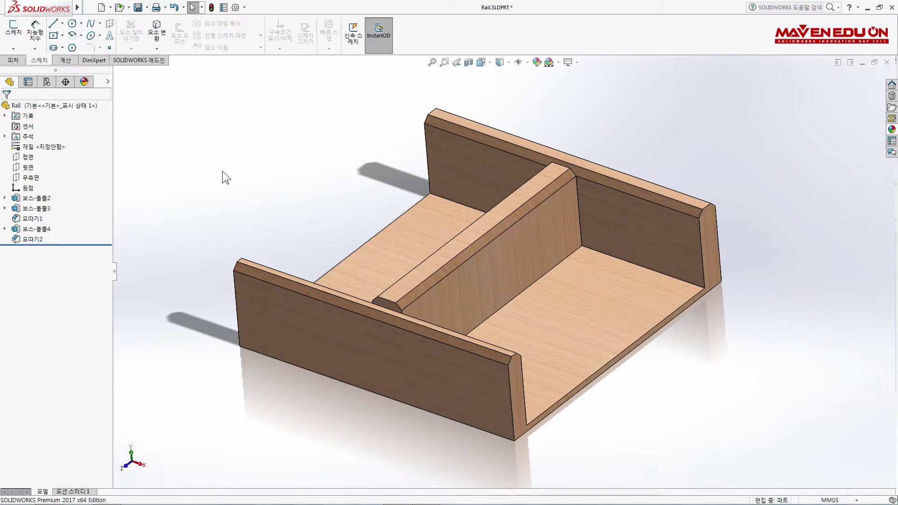
{"action": "mouse_move", "coordinate": [39, 8]}
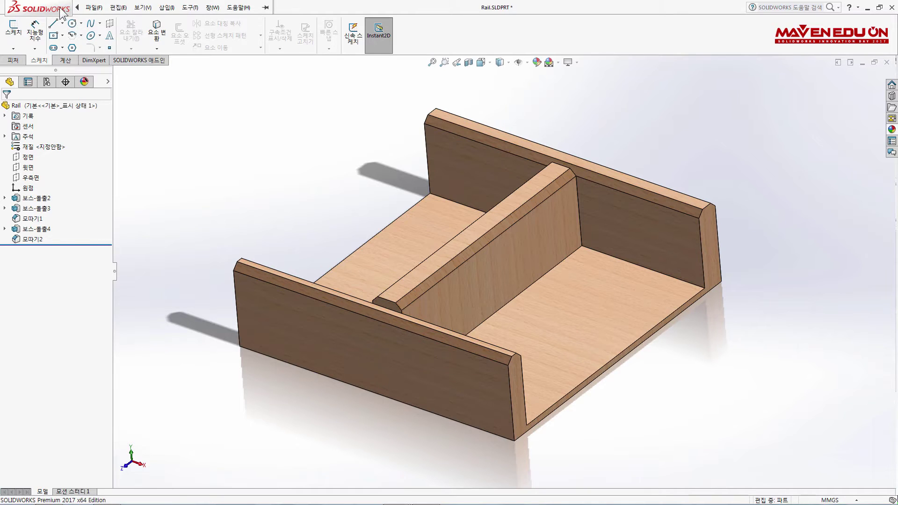
{"action": "left_click", "coordinate": [190, 7]}
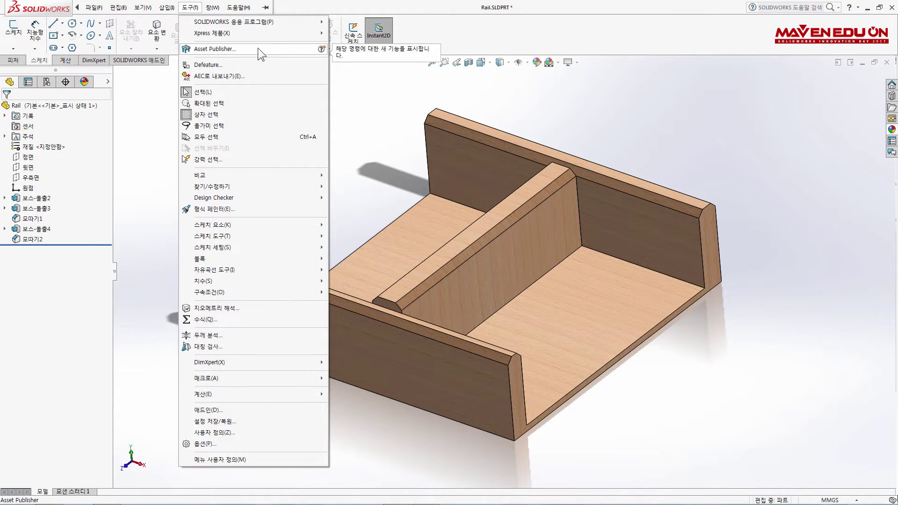
{"action": "left_click", "coordinate": [232, 48]}
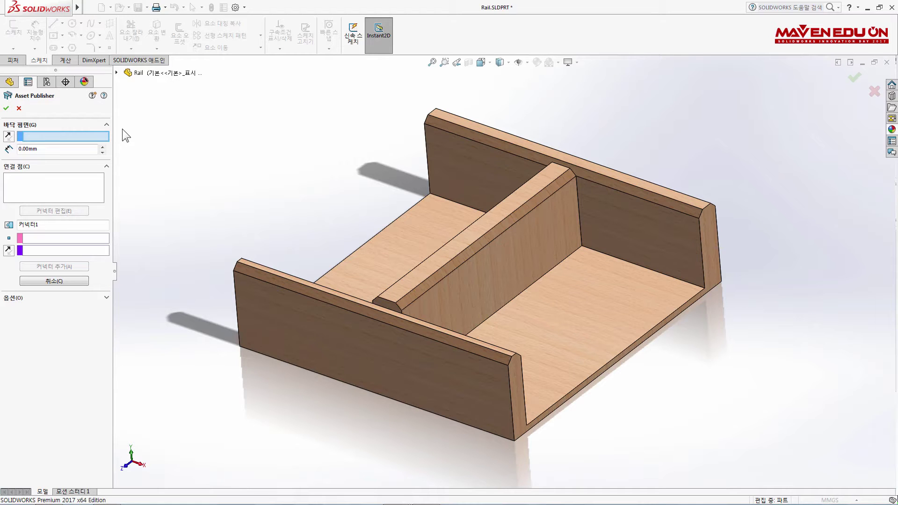
- Set the Rail's large underside face as the mounting face
{"action": "mouse_move", "coordinate": [630, 306]}
{"action": "middle_mouse_down"}
{"action": "mouse_move", "coordinate": [571, 306]}
{"action": "mouse_move", "coordinate": [513, 201]}
{"action": "mouse_move", "coordinate": [497, 135]}
{"action": "middle_mouse_up"}
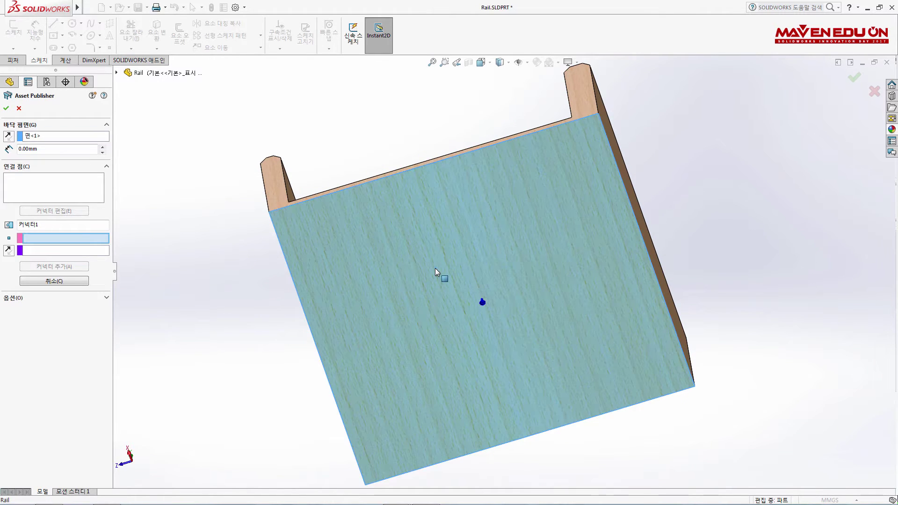
{"action": "left_click", "coordinate": [434, 269]}
{"action": "mouse_move", "coordinate": [366, 125]}
{"action": "middle_mouse_down"}
{"action": "mouse_move", "coordinate": [401, 193]}
{"action": "mouse_move", "coordinate": [479, 262]}
{"action": "middle_mouse_up"}
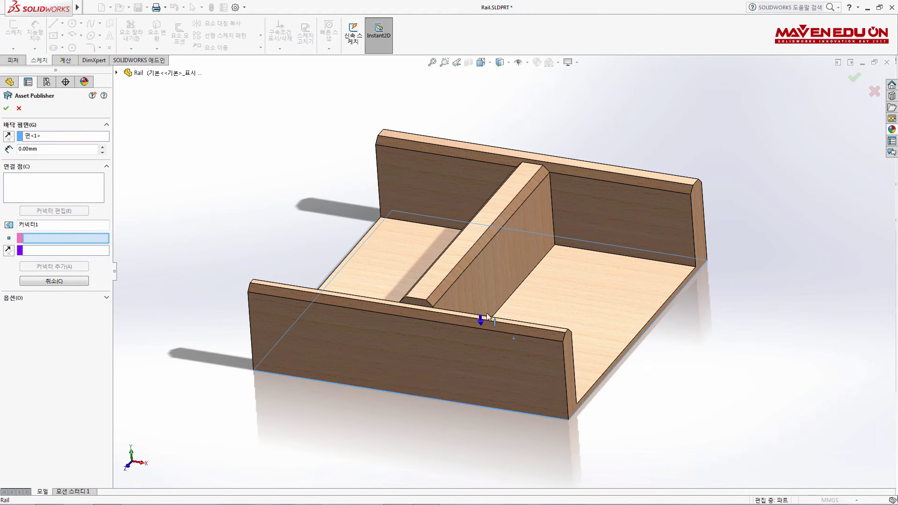
{"action": "left_click", "coordinate": [478, 317]}
{"action": "mouse_move", "coordinate": [256, 200]}
{"action": "middle_mouse_down"}
{"action": "mouse_move", "coordinate": [210, 190]}
{"action": "mouse_move", "coordinate": [230, 218]}
{"action": "middle_mouse_up"}
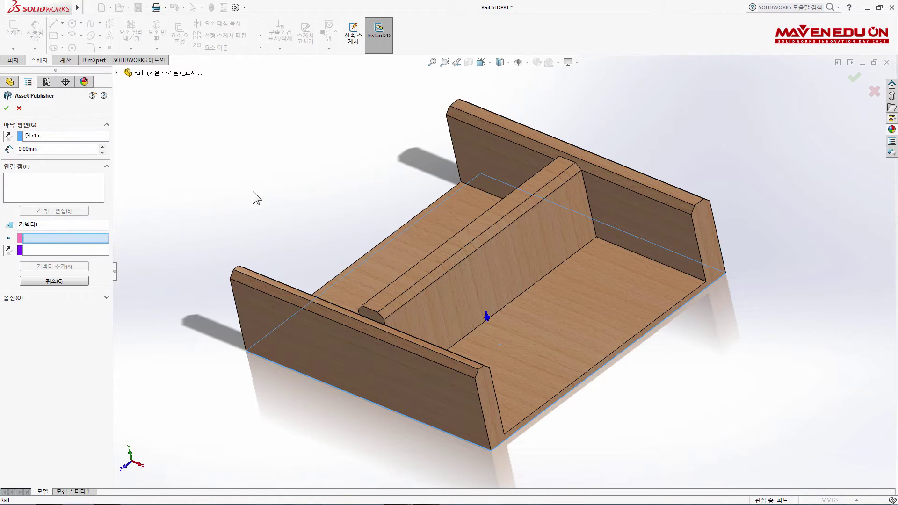
{"action": "scroll", "coordinate": [575, 290], "scroll_direction": "up", "scroll_amount": 3}
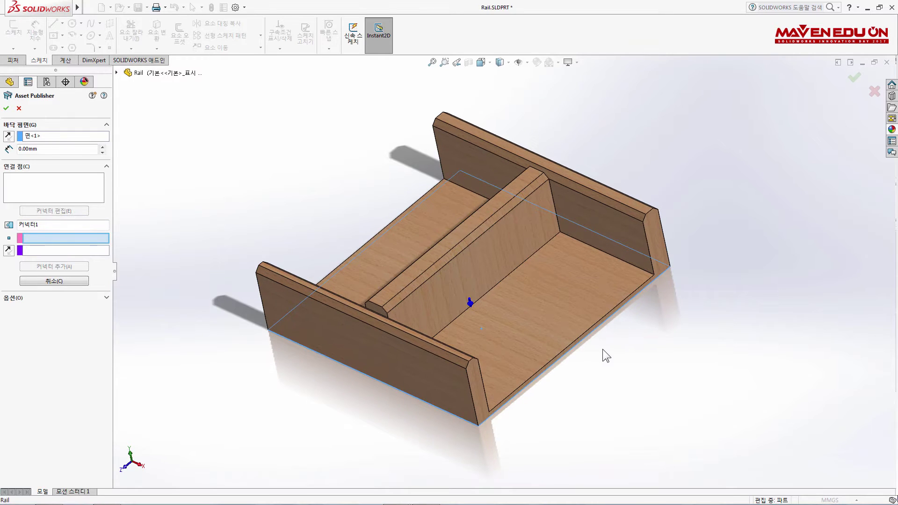
{"action": "scroll", "coordinate": [590, 345], "scroll_direction": "down", "scroll_amount": 3}
{"action": "scroll", "coordinate": [582, 341], "scroll_direction": "down", "scroll_amount": 2}
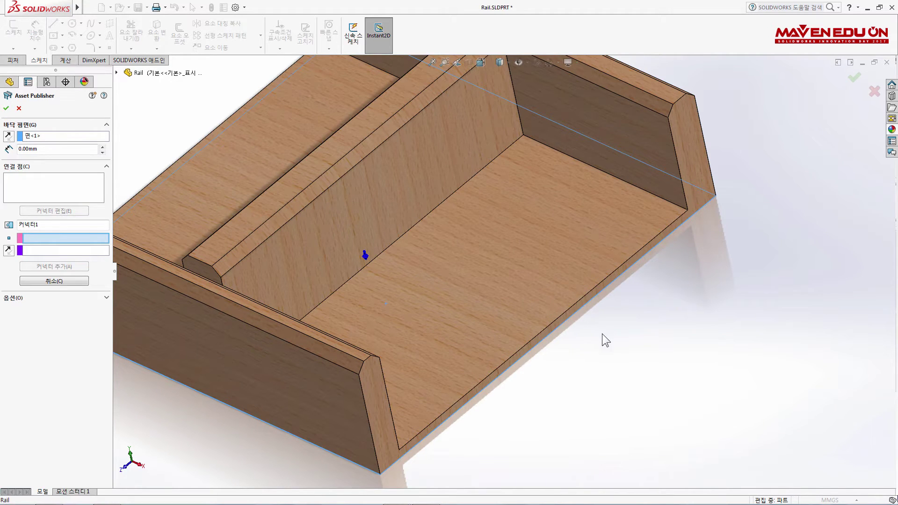
- Add 커넥터1 using a bottom edge and the adjoining end face
{"action": "left_click", "coordinate": [569, 316]}
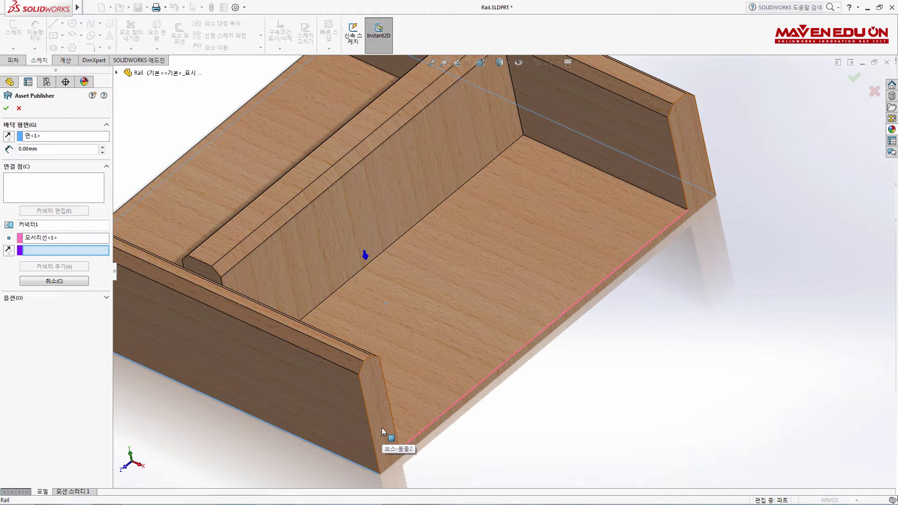
{"action": "left_click", "coordinate": [376, 385]}
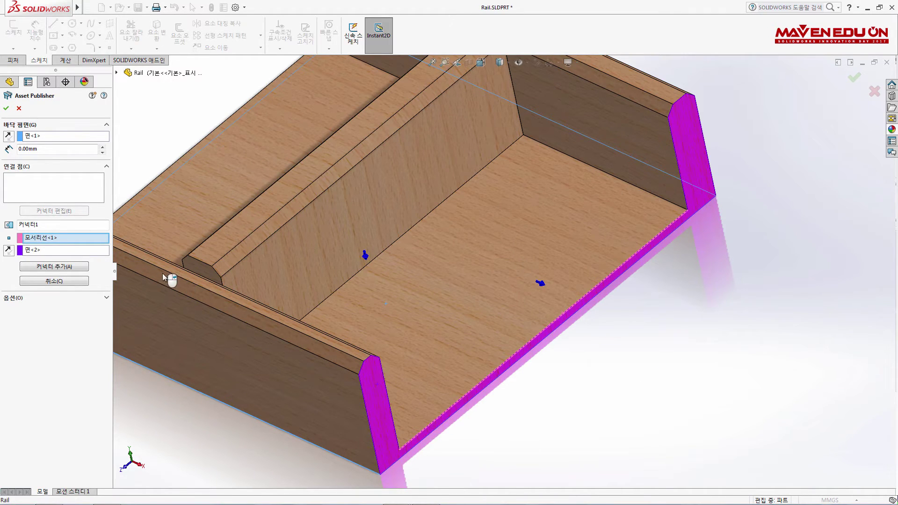
{"action": "left_click", "coordinate": [87, 268]}
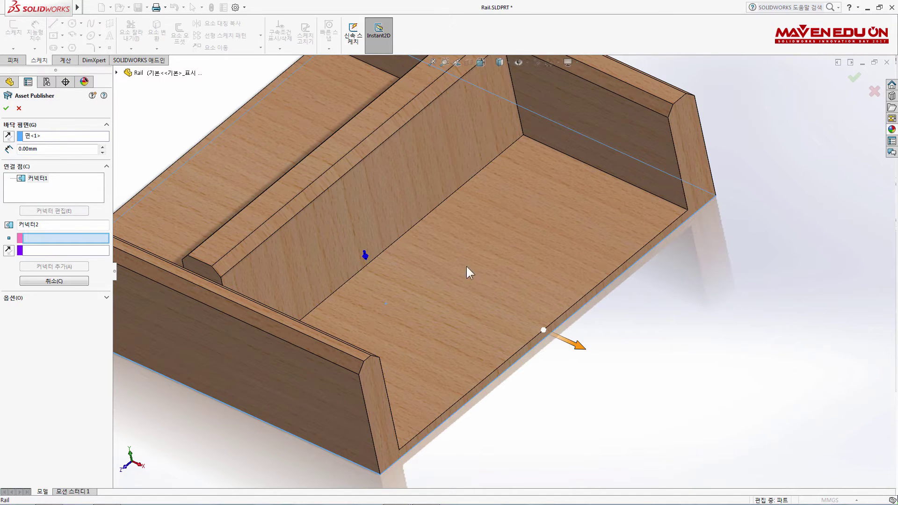
{"action": "scroll", "coordinate": [467, 266], "scroll_direction": "up", "scroll_amount": 5}
- Add connector 2 from the opposite end's bottom edge and end face, then finish publishing
{"action": "middle_click_drag", "start_coordinate": [358, 230], "coordinate": [378, 267]}
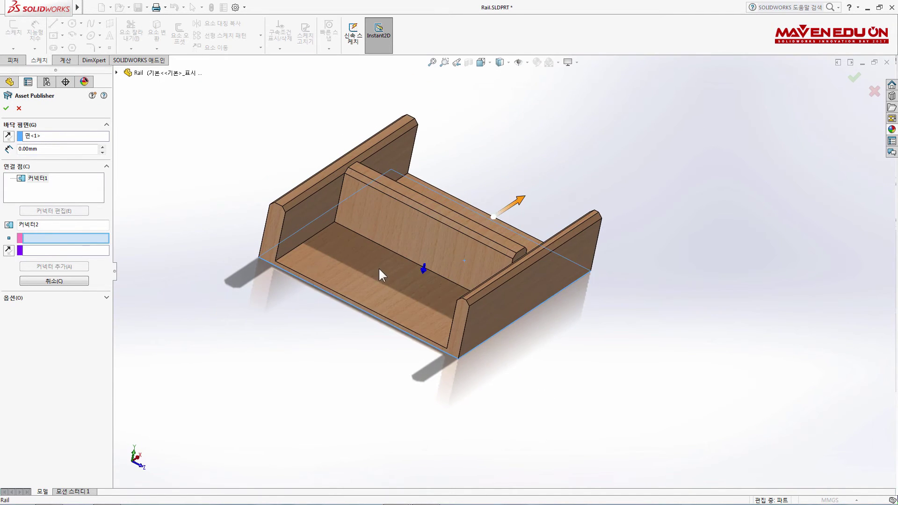
{"action": "scroll", "coordinate": [350, 275], "scroll_direction": "down", "scroll_amount": 3}
{"action": "left_click", "coordinate": [337, 317]}
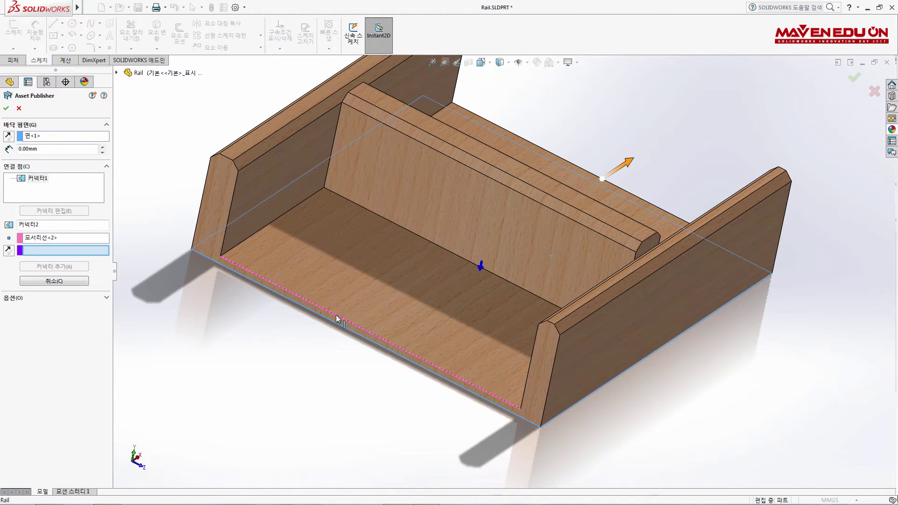
{"action": "left_click", "coordinate": [214, 196]}
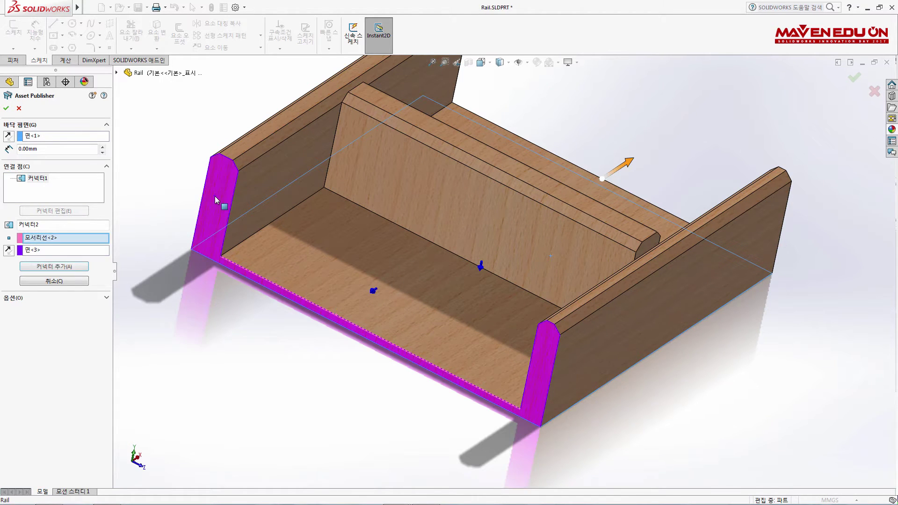
{"action": "middle_click_drag", "start_coordinate": [312, 311], "coordinate": [340, 294]}
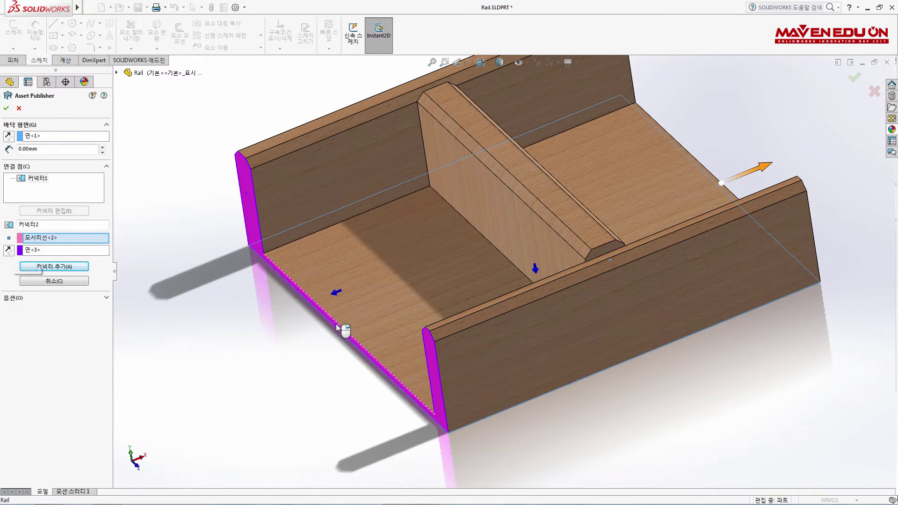
{"action": "left_click", "coordinate": [65, 267]}
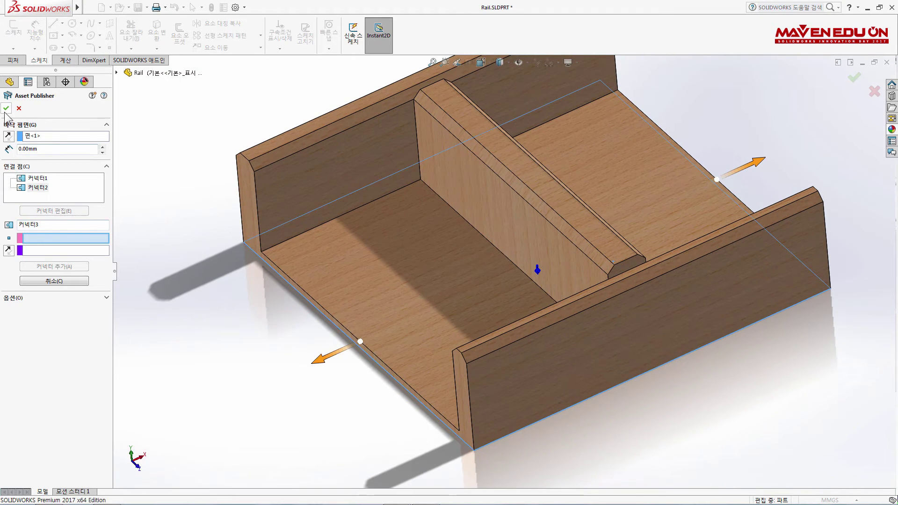
{"action": "key", "text": "Return"}
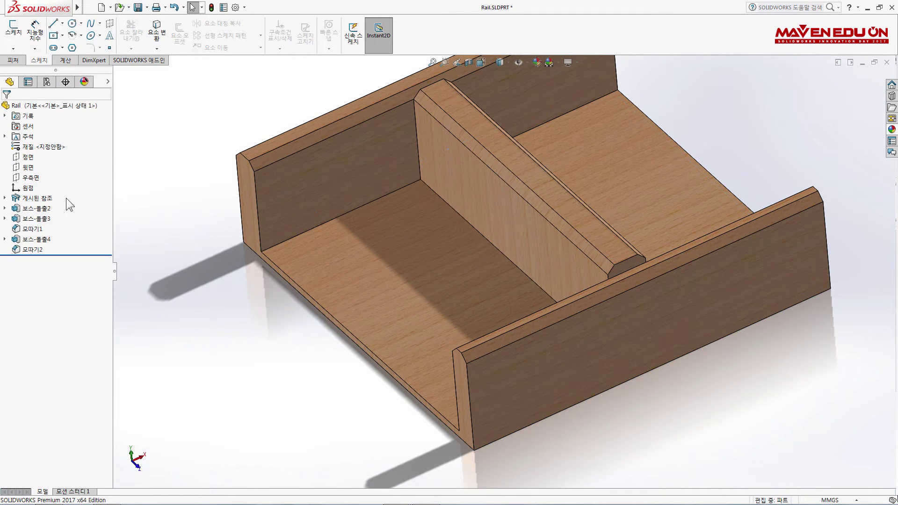
{"action": "left_click", "coordinate": [41, 201]}
{"action": "left_click", "coordinate": [5, 197]}
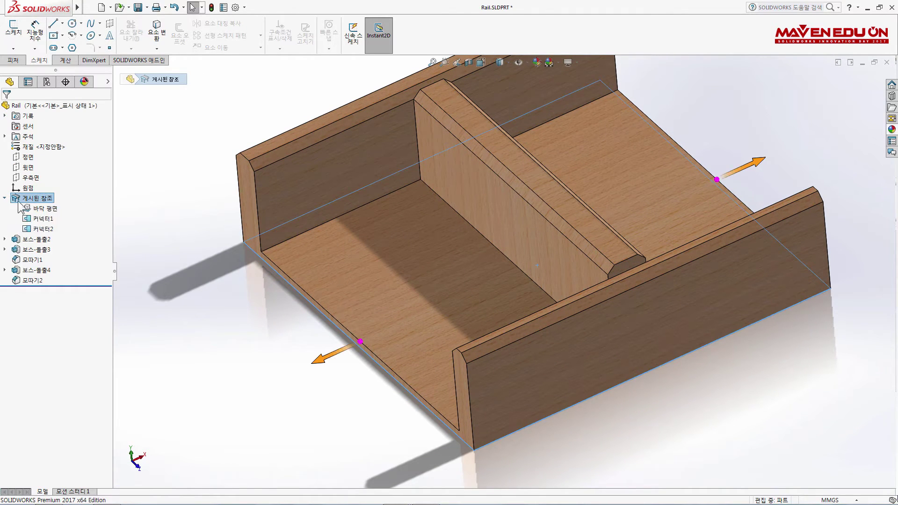
{"action": "left_click", "coordinate": [43, 210]}
{"action": "left_click", "coordinate": [43, 218]}
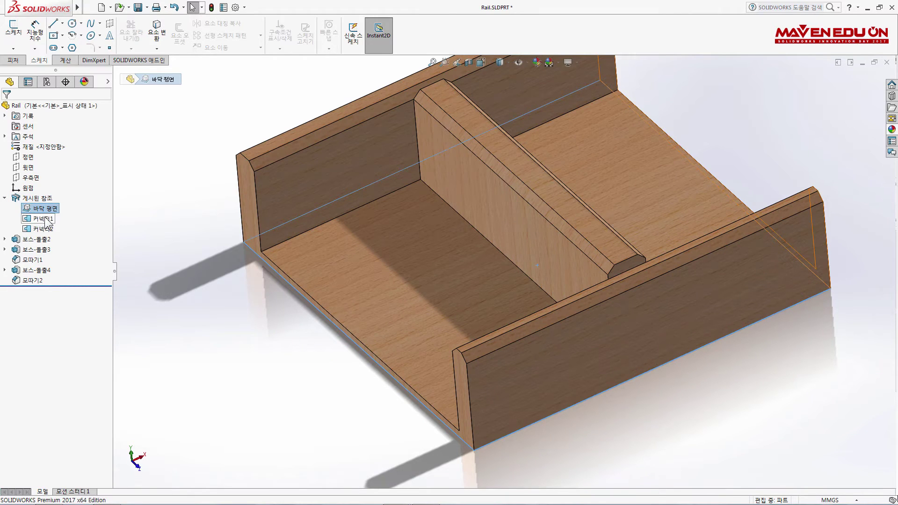
{"action": "left_click", "coordinate": [42, 229]}
{"action": "left_click", "coordinate": [43, 218]}
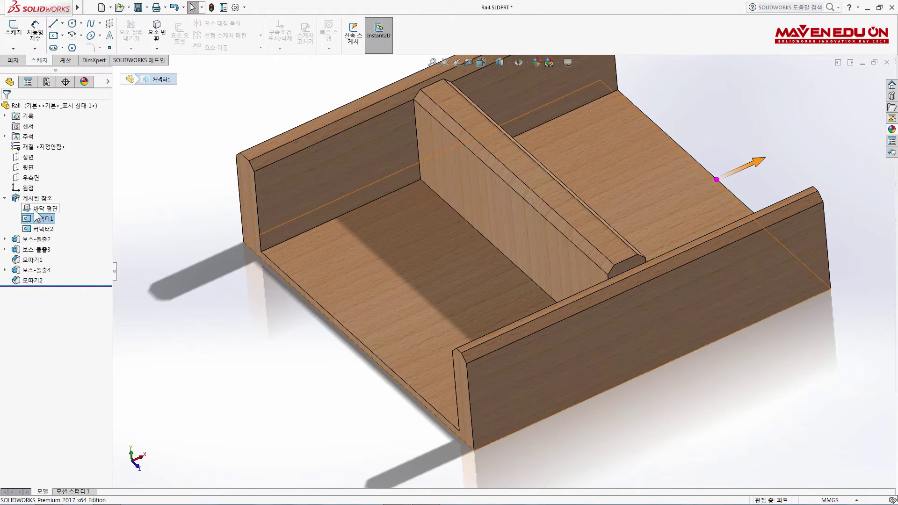
{"action": "left_click", "coordinate": [38, 199]}
{"action": "left_click", "coordinate": [5, 198]}
{"action": "left_click", "coordinate": [182, 196]}
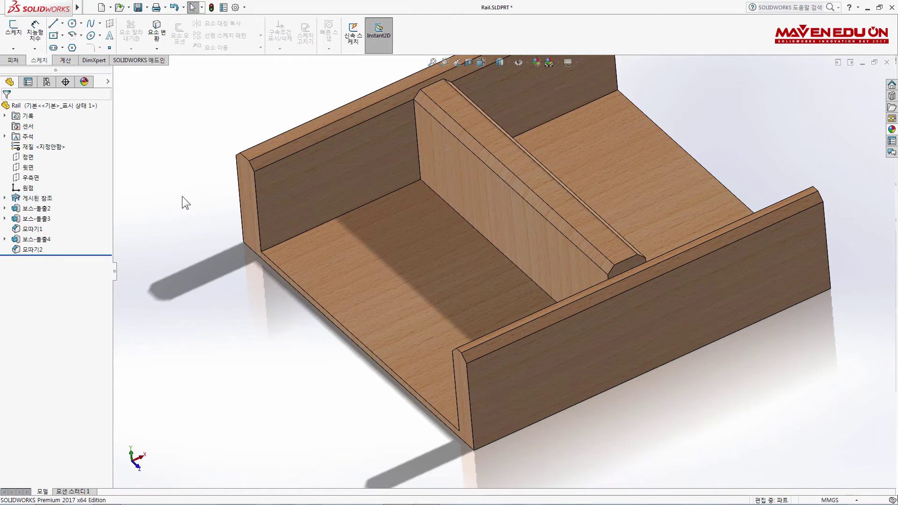
{"action": "key", "text": "ctrl+s"}
{"action": "mouse_move", "coordinate": [38, 8]}
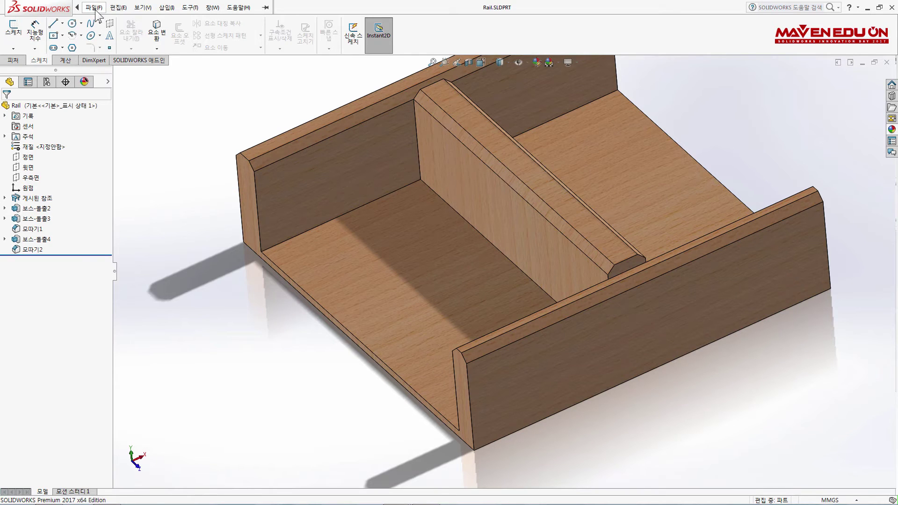
- Switch to 2 어셈블리.SLDASM and orbit the view of the grass plate
{"action": "left_click", "coordinate": [208, 9]}
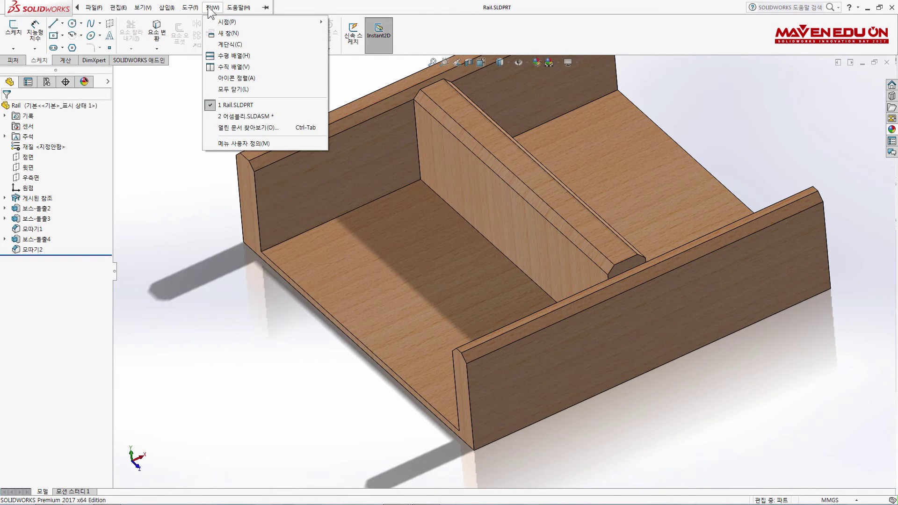
{"action": "left_click", "coordinate": [234, 116]}
{"action": "mouse_move", "coordinate": [610, 294]}
{"action": "middle_mouse_down"}
{"action": "mouse_move", "coordinate": [498, 300]}
{"action": "mouse_move", "coordinate": [481, 244]}
{"action": "mouse_move", "coordinate": [435, 209]}
{"action": "middle_mouse_up"}
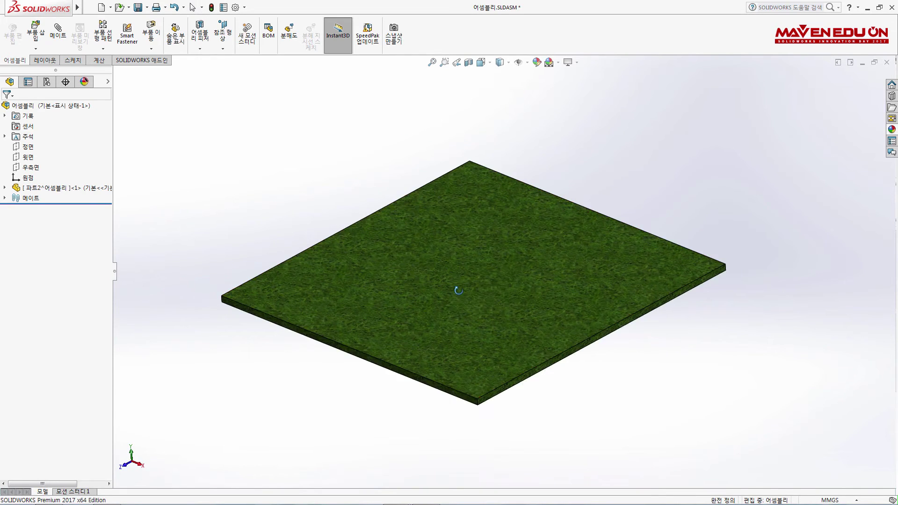
{"action": "middle_click_drag", "start_coordinate": [458, 290], "coordinate": [436, 159]}
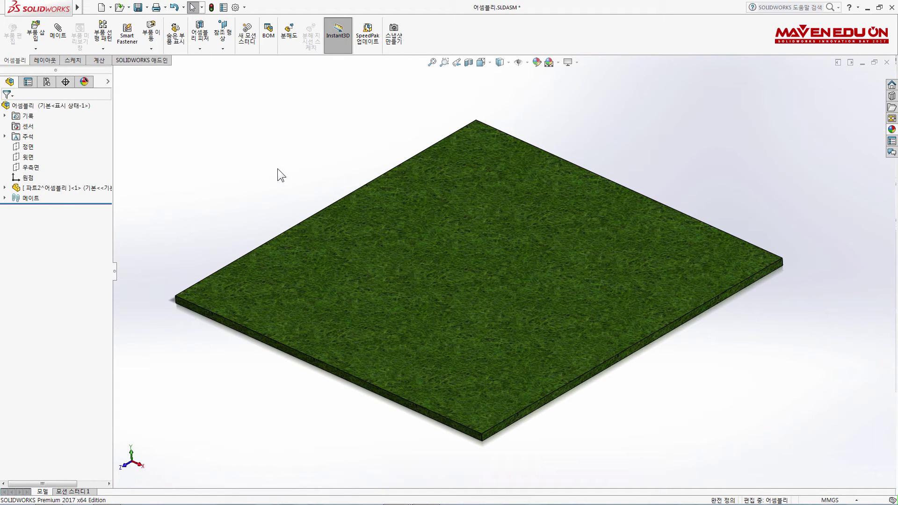
{"action": "mouse_move", "coordinate": [43, 8]}
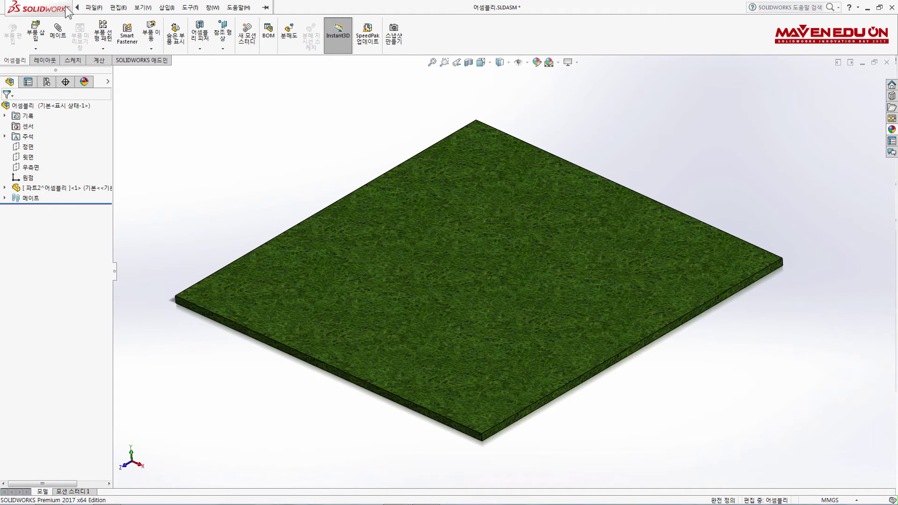
{"action": "left_click", "coordinate": [168, 7]}
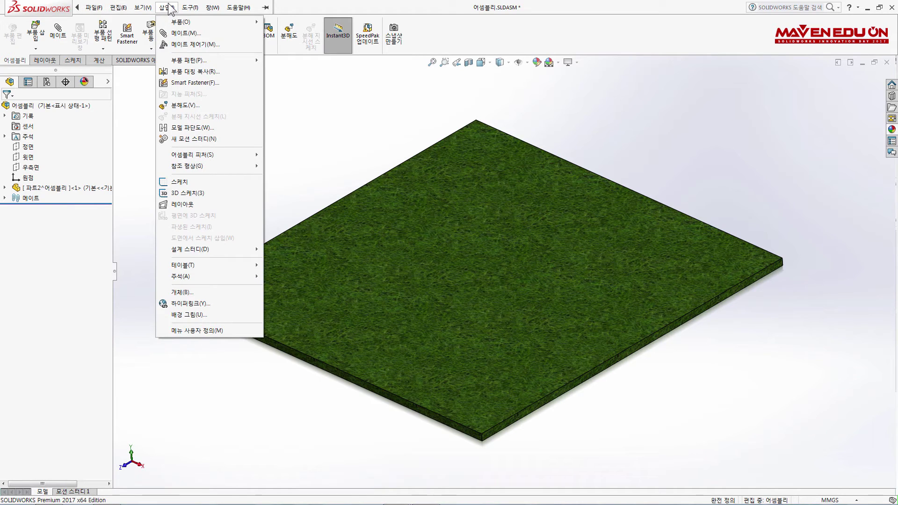
{"action": "mouse_move", "coordinate": [188, 166]}
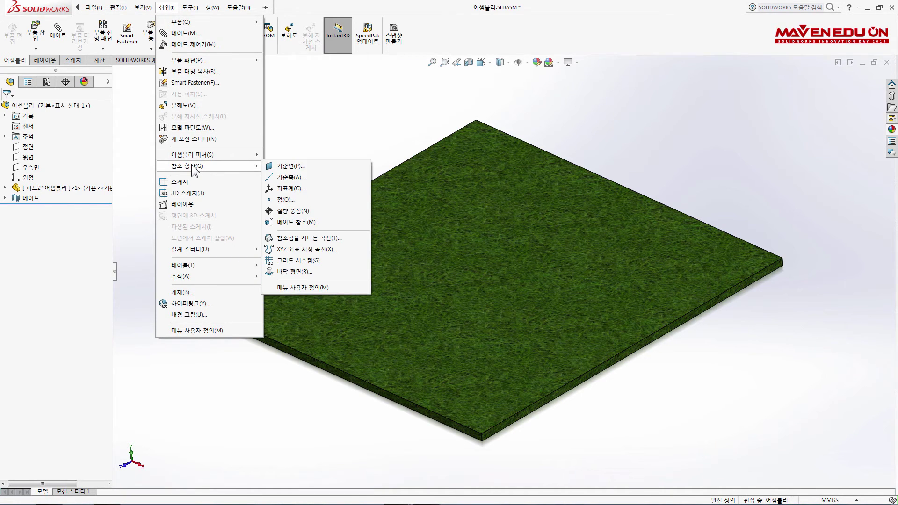
- Define a ground plane (바닥 평면) on the grass plate's top face
{"action": "left_click", "coordinate": [333, 274]}
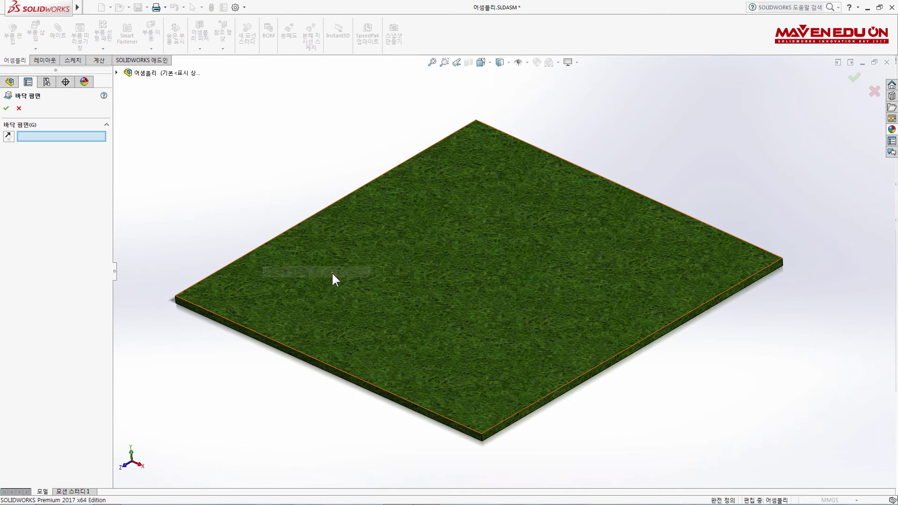
{"action": "left_click", "coordinate": [500, 268]}
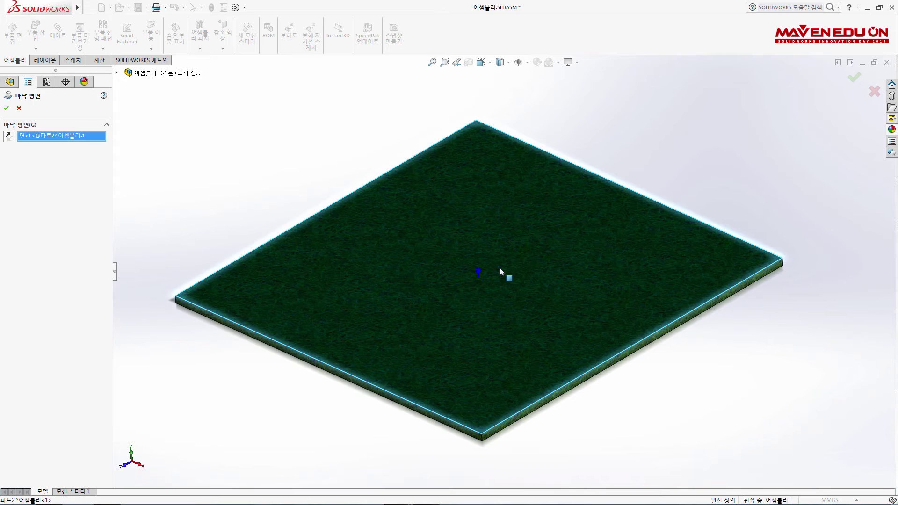
{"action": "mouse_move", "coordinate": [494, 301]}
{"action": "middle_mouse_down"}
{"action": "mouse_move", "coordinate": [489, 249]}
{"action": "mouse_move", "coordinate": [500, 268]}
{"action": "middle_mouse_up"}
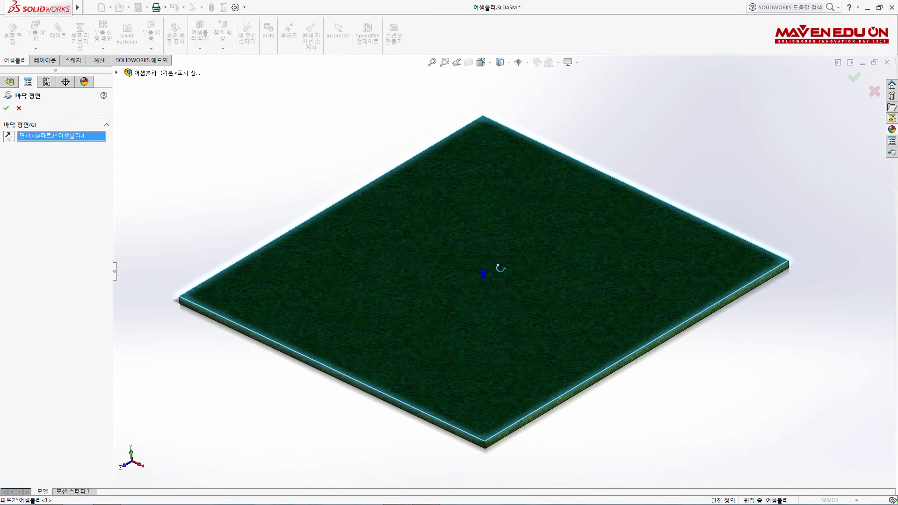
{"action": "left_click", "coordinate": [7, 108]}
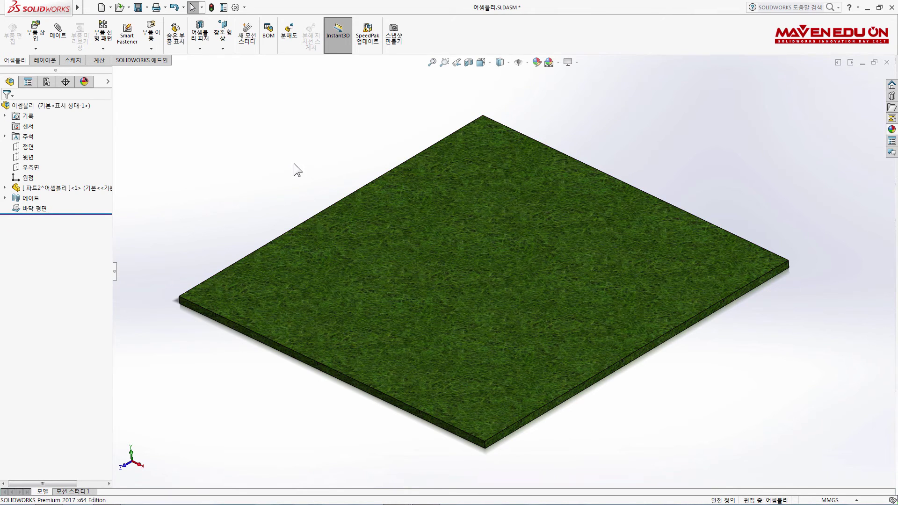
{"action": "scroll", "coordinate": [530, 225], "scroll_direction": "up", "scroll_amount": 2}
{"action": "scroll", "coordinate": [533, 225], "scroll_direction": "down", "scroll_amount": 1}
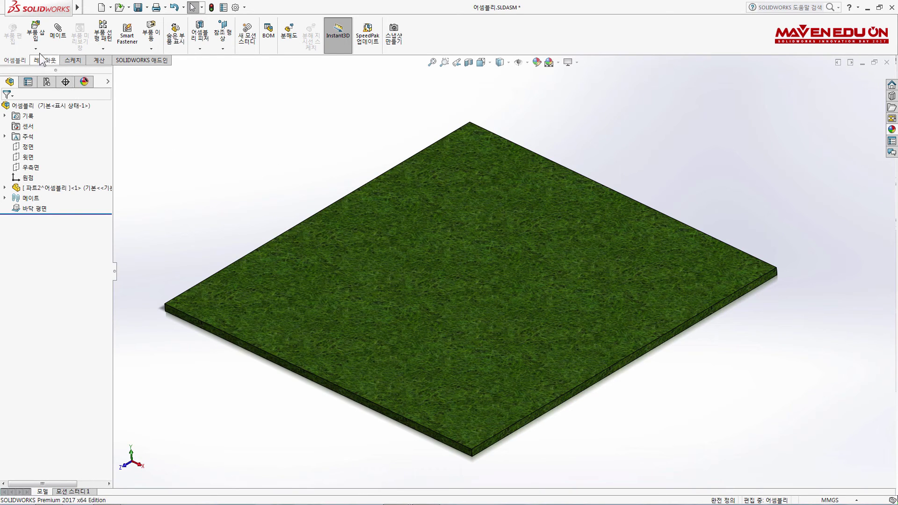
- Insert the Rail component and place it on the grass plate
{"action": "left_click", "coordinate": [34, 40]}
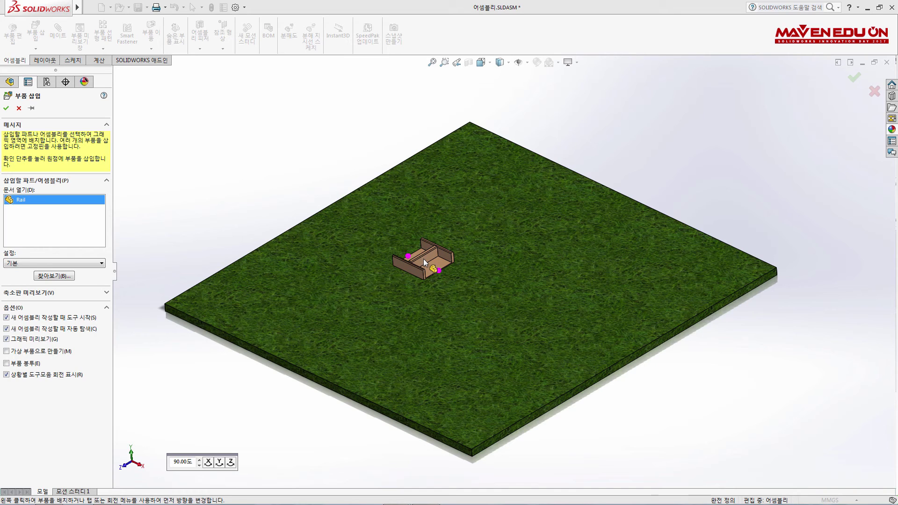
{"action": "left_click", "coordinate": [423, 258]}
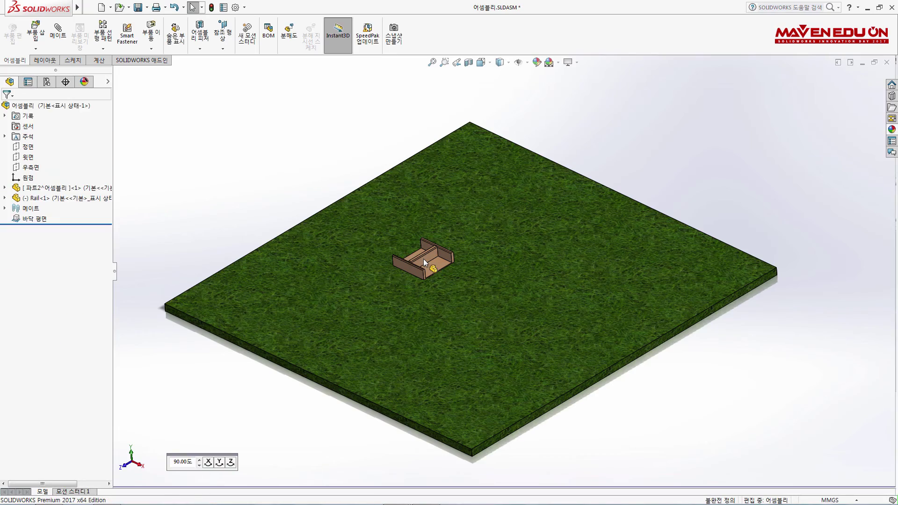
{"action": "mouse_move", "coordinate": [430, 259]}
{"action": "middle_mouse_down"}
{"action": "mouse_move", "coordinate": [424, 280]}
{"action": "mouse_move", "coordinate": [551, 271]}
{"action": "middle_mouse_up"}
{"action": "scroll", "coordinate": [423, 281], "scroll_direction": "down", "scroll_amount": 5}
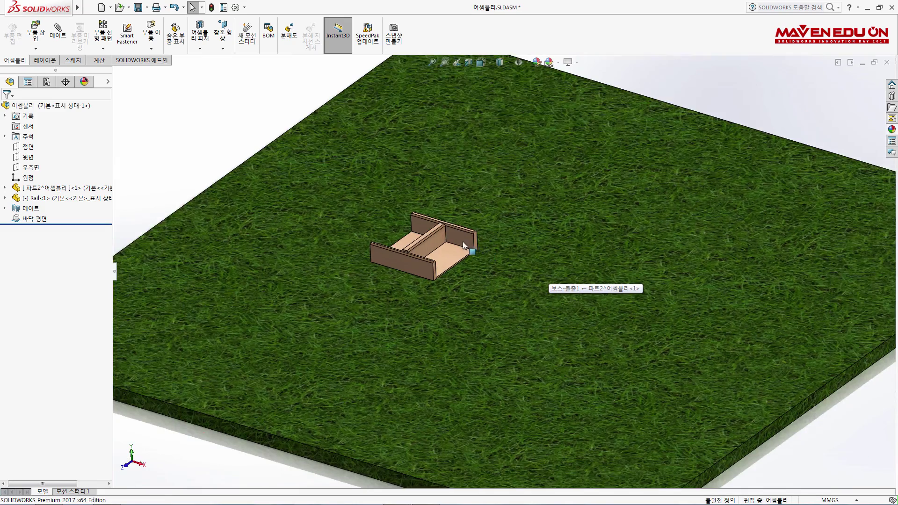
{"action": "middle_click_drag", "start_coordinate": [462, 242], "coordinate": [445, 256]}
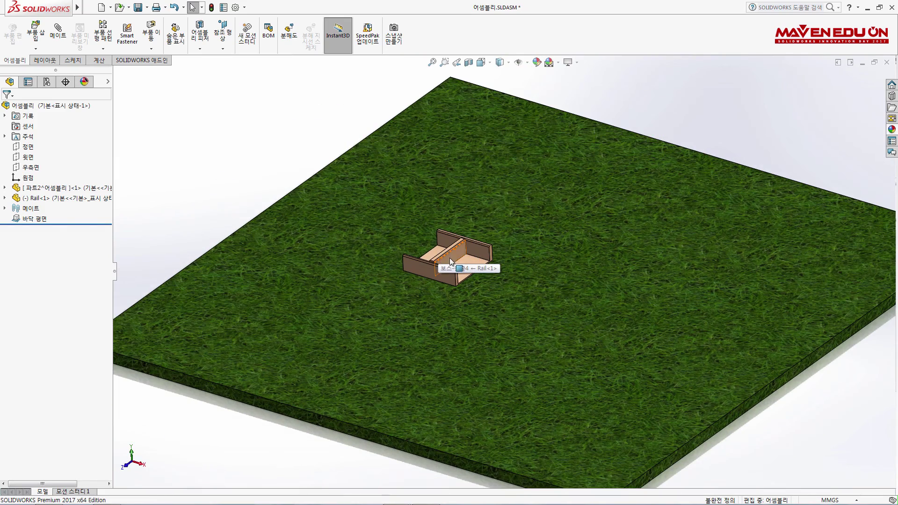
- Make three more Rail copies beside the plate and select the lower-left one
{"action": "left_click_drag", "start_coordinate": [450, 258], "coordinate": [287, 183], "text": "ctrl"}
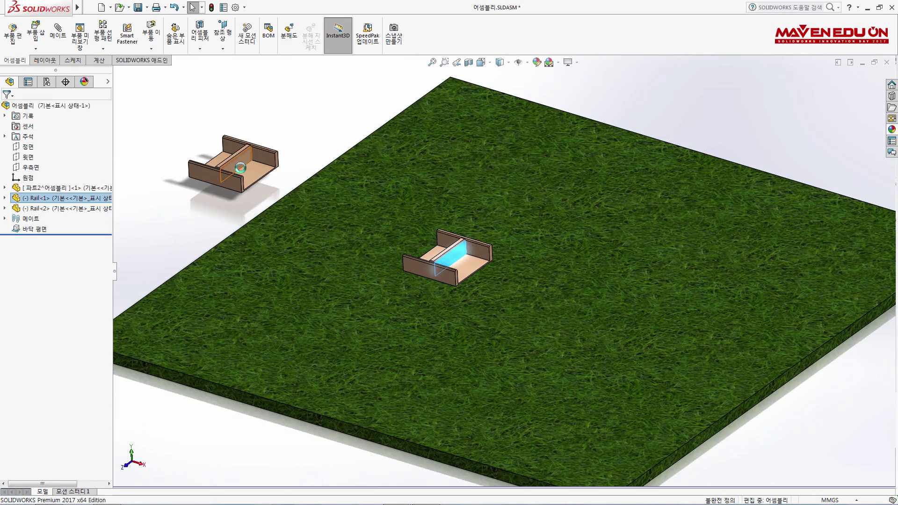
{"action": "left_click_drag", "start_coordinate": [240, 160], "coordinate": [304, 115], "text": "ctrl"}
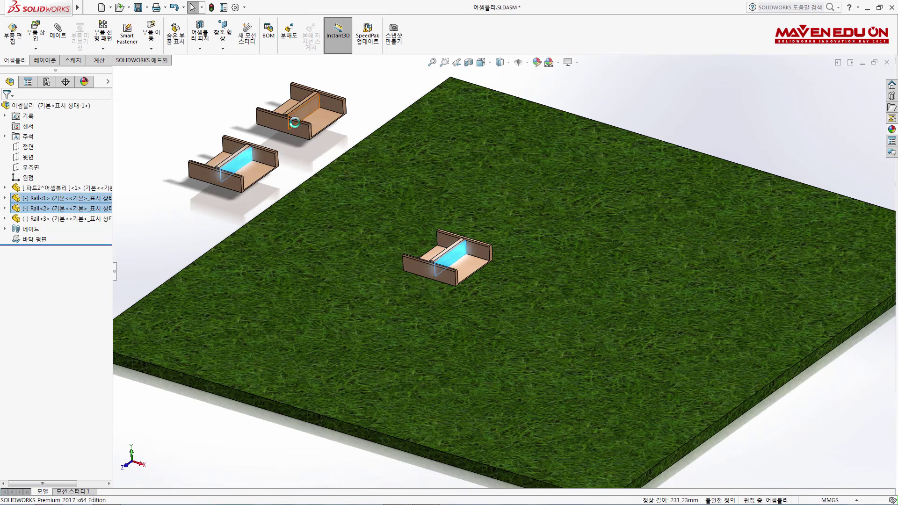
{"action": "left_click_drag", "start_coordinate": [238, 169], "coordinate": [173, 215], "text": "ctrl"}
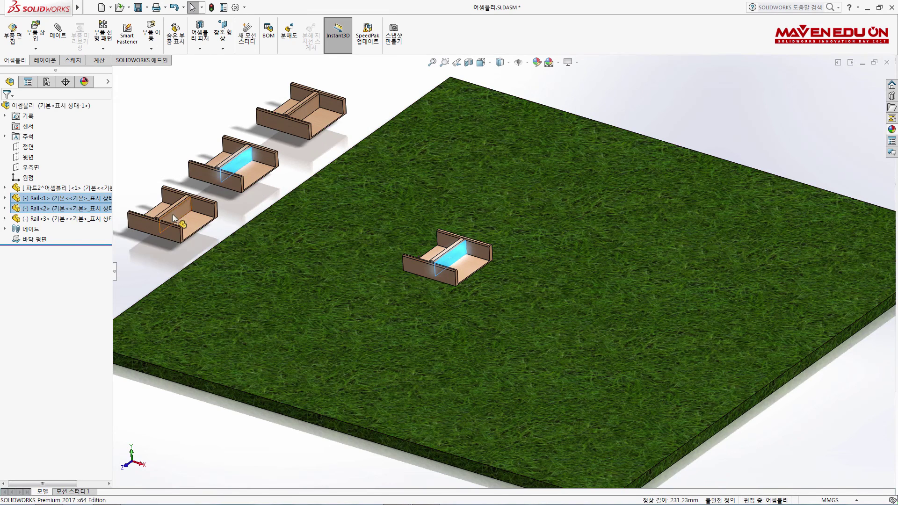
{"action": "left_click", "coordinate": [171, 138]}
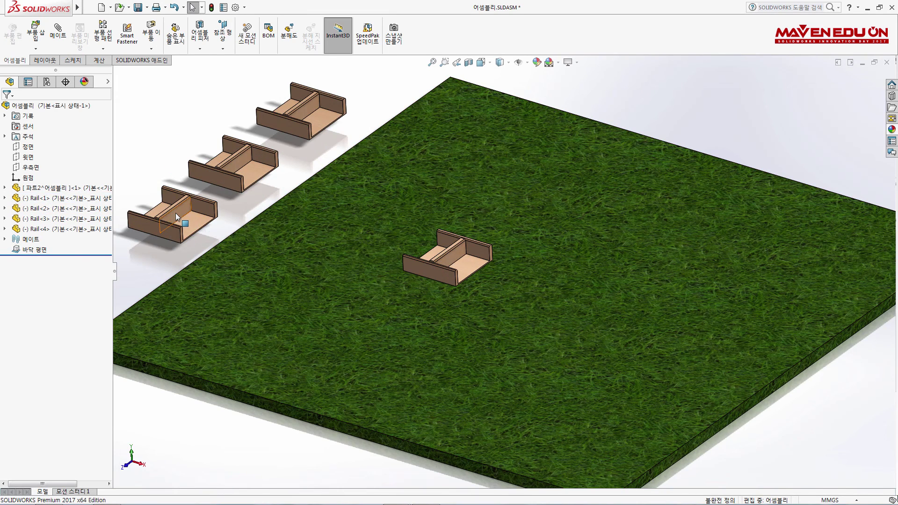
{"action": "left_click", "coordinate": [177, 216]}
- Snap Rail<4> and Rail<2> onto the row so all four rails form one line
{"action": "mouse_move", "coordinate": [177, 216]}
{"action": "left_mouse_down"}
{"action": "mouse_move", "coordinate": [358, 210]}
{"action": "mouse_move", "coordinate": [391, 238]}
{"action": "left_mouse_up"}
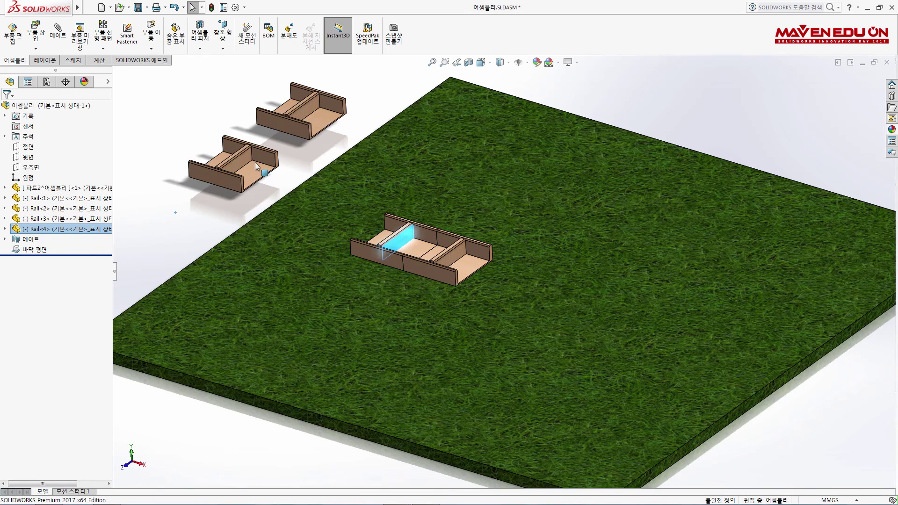
{"action": "mouse_move", "coordinate": [256, 163]}
{"action": "left_mouse_down"}
{"action": "mouse_move", "coordinate": [526, 282]}
{"action": "mouse_move", "coordinate": [514, 269]}
{"action": "left_mouse_up"}
{"action": "mouse_move", "coordinate": [306, 114]}
{"action": "left_mouse_down"}
{"action": "mouse_move", "coordinate": [465, 149]}
{"action": "mouse_move", "coordinate": [636, 303]}
{"action": "left_mouse_up"}
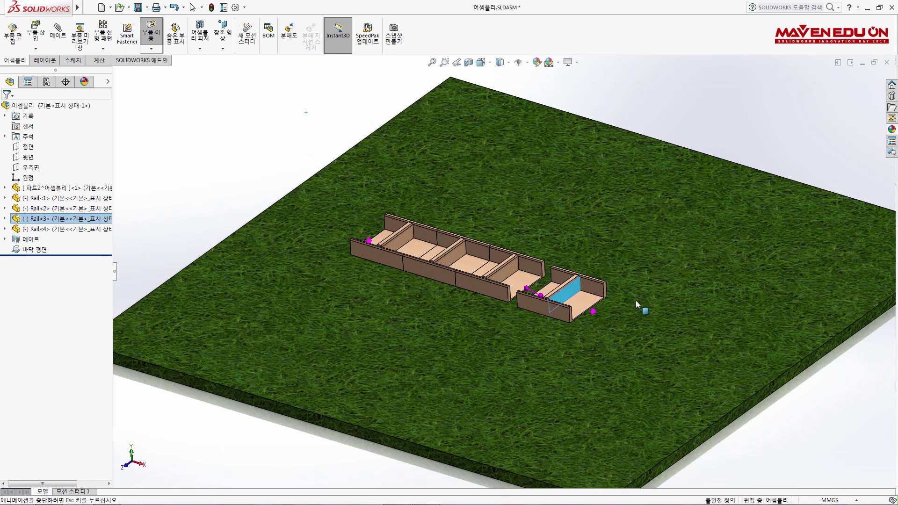
{"action": "left_click", "coordinate": [261, 156]}
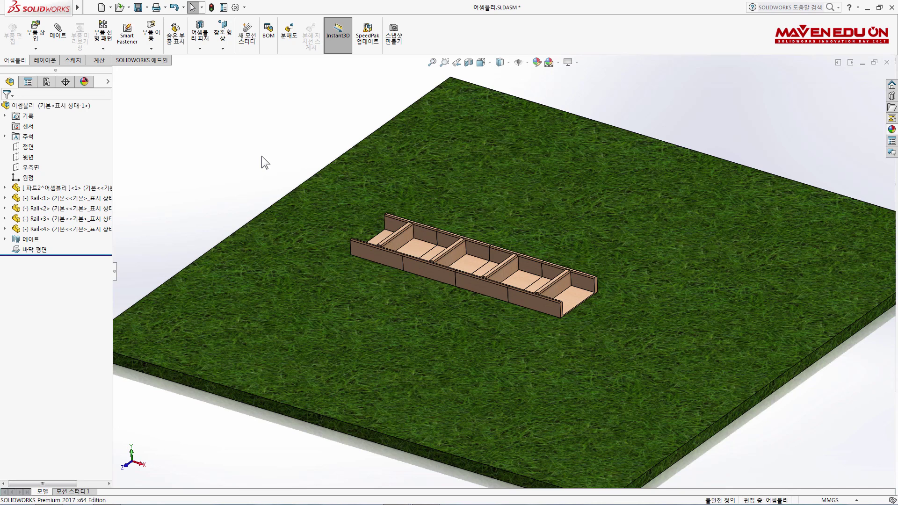
{"action": "middle_click_drag", "start_coordinate": [275, 151], "coordinate": [270, 161]}
{"action": "scroll", "coordinate": [272, 162], "scroll_direction": "up", "scroll_amount": 2}
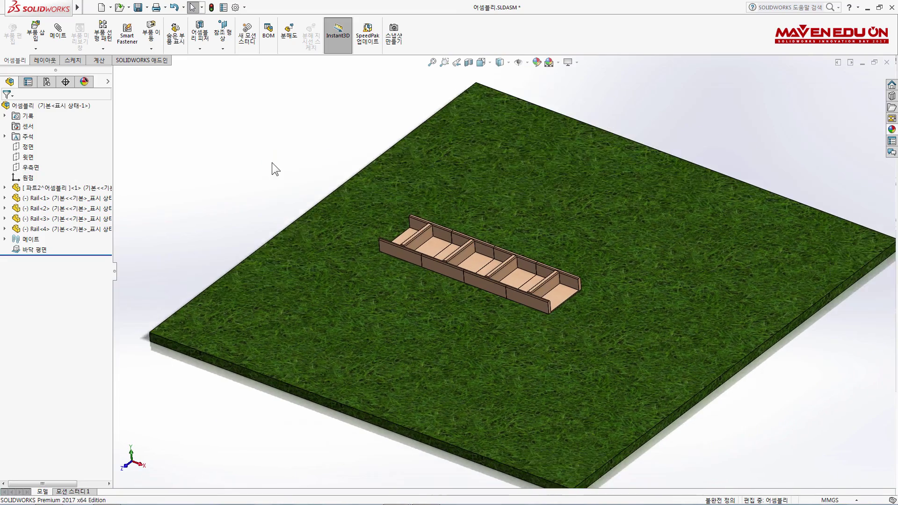
{"action": "scroll", "coordinate": [411, 224], "scroll_direction": "up", "scroll_amount": 1}
{"action": "scroll", "coordinate": [516, 264], "scroll_direction": "down", "scroll_amount": 4}
{"action": "scroll", "coordinate": [517, 264], "scroll_direction": "down", "scroll_amount": 1}
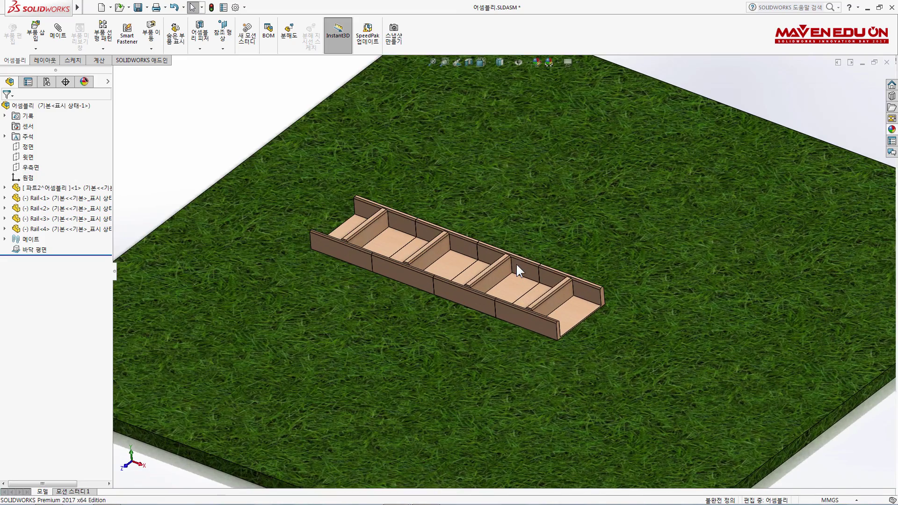